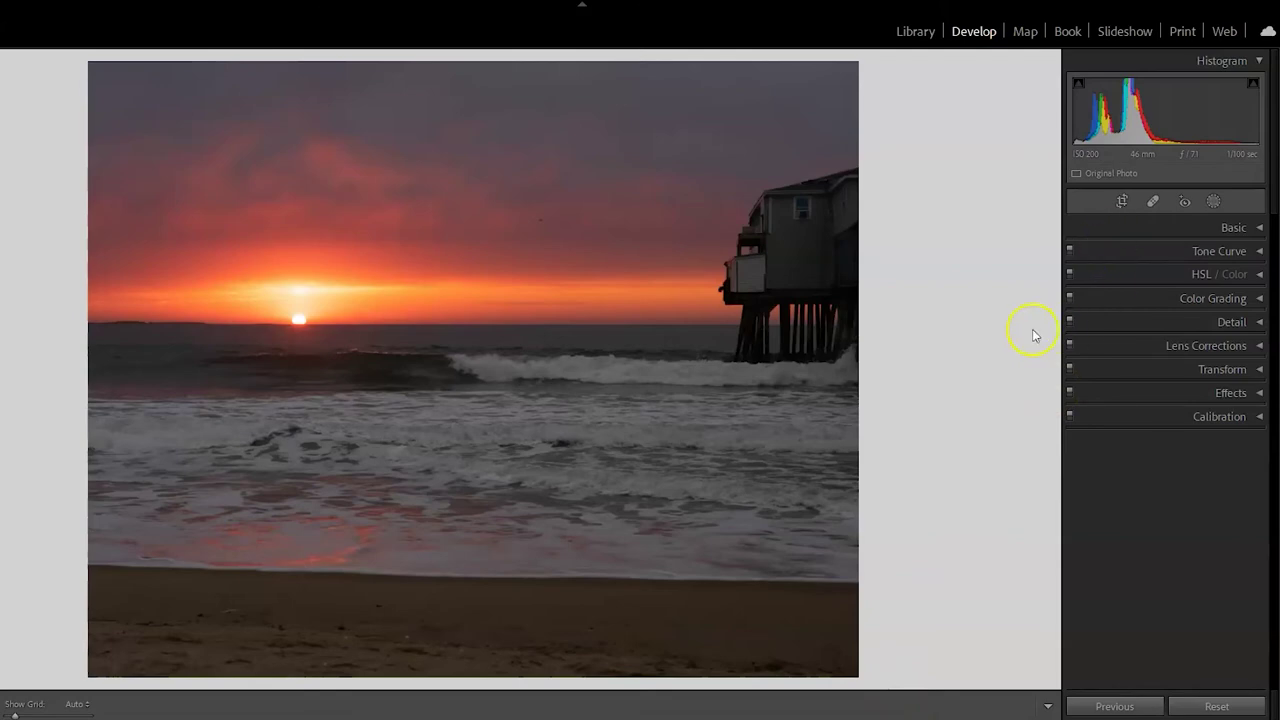
# Add a linear gradient mask over the sky, running from the photo's upper edge to just below the horizon
pyautogui.click(1261, 228)
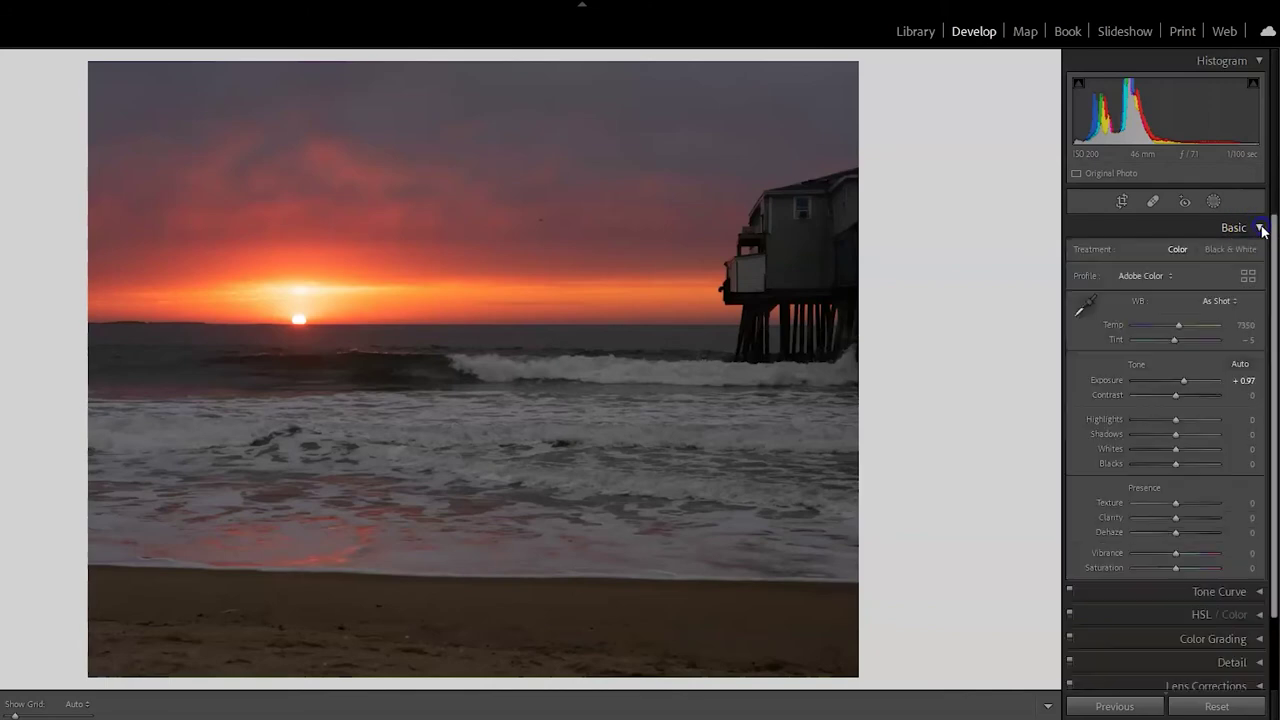
pyautogui.click(1197, 381)
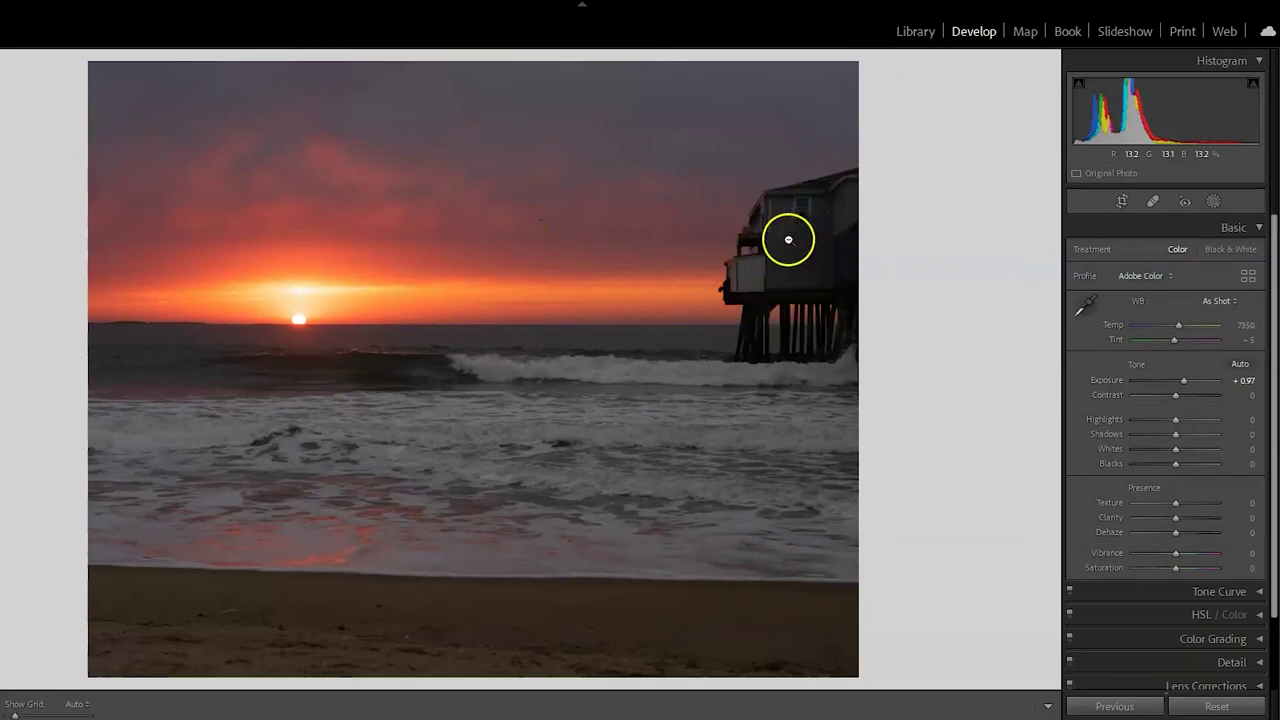
pyautogui.click(1213, 201)
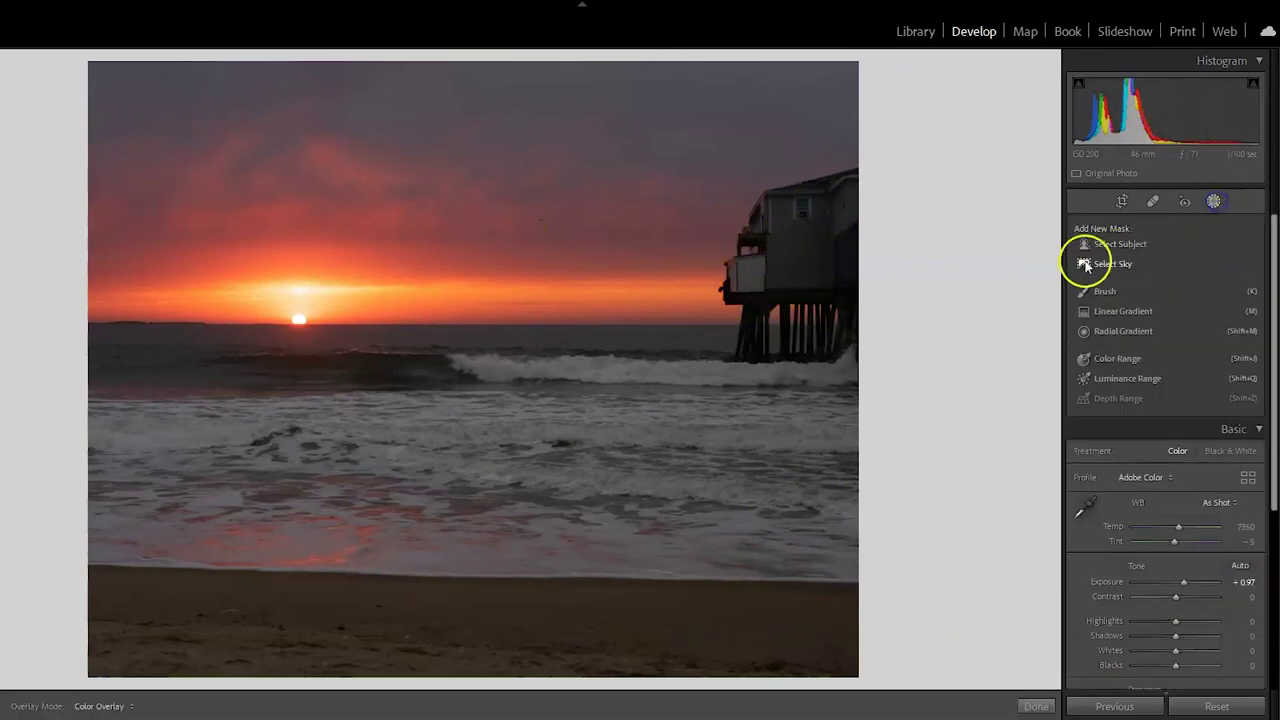
pyautogui.click(1132, 310)
pyautogui.moveTo(461, 56); pyautogui.dragTo(457, 368)
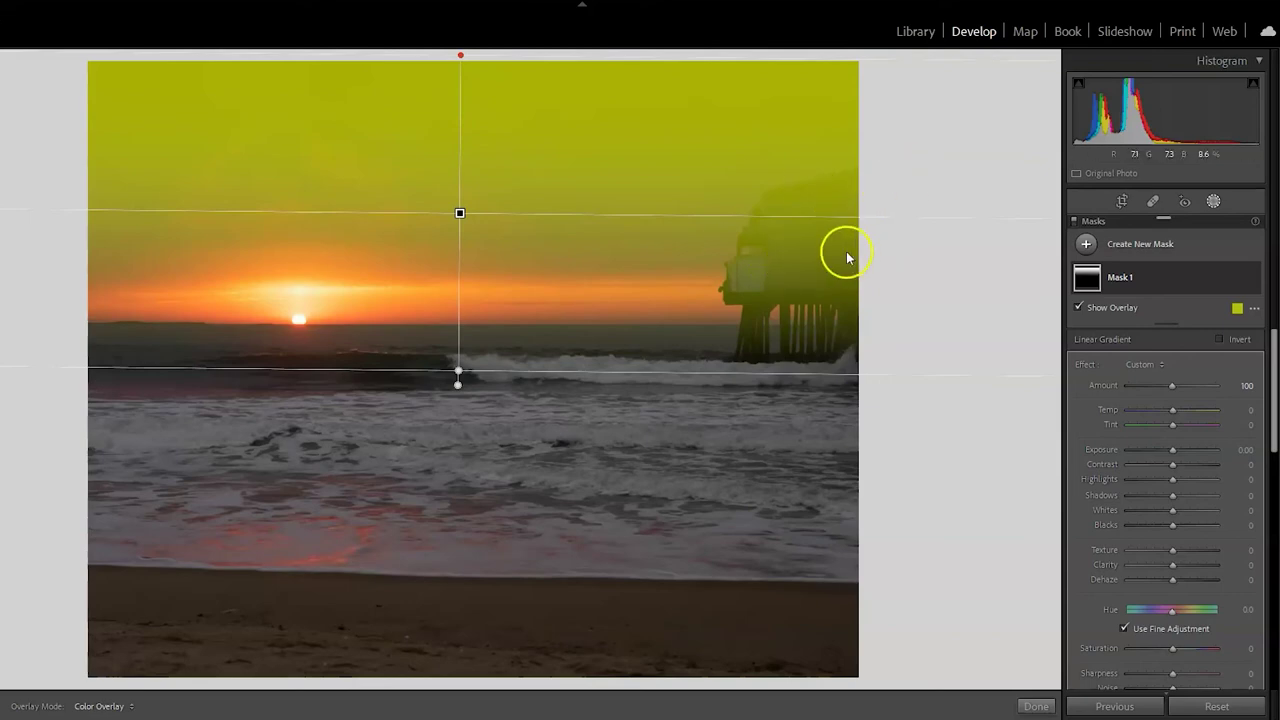
# Intersect the gradient mask with an inverted luminance range sampled from the sky
pyautogui.click(1241, 279)
pyautogui.moveTo(1155, 348)
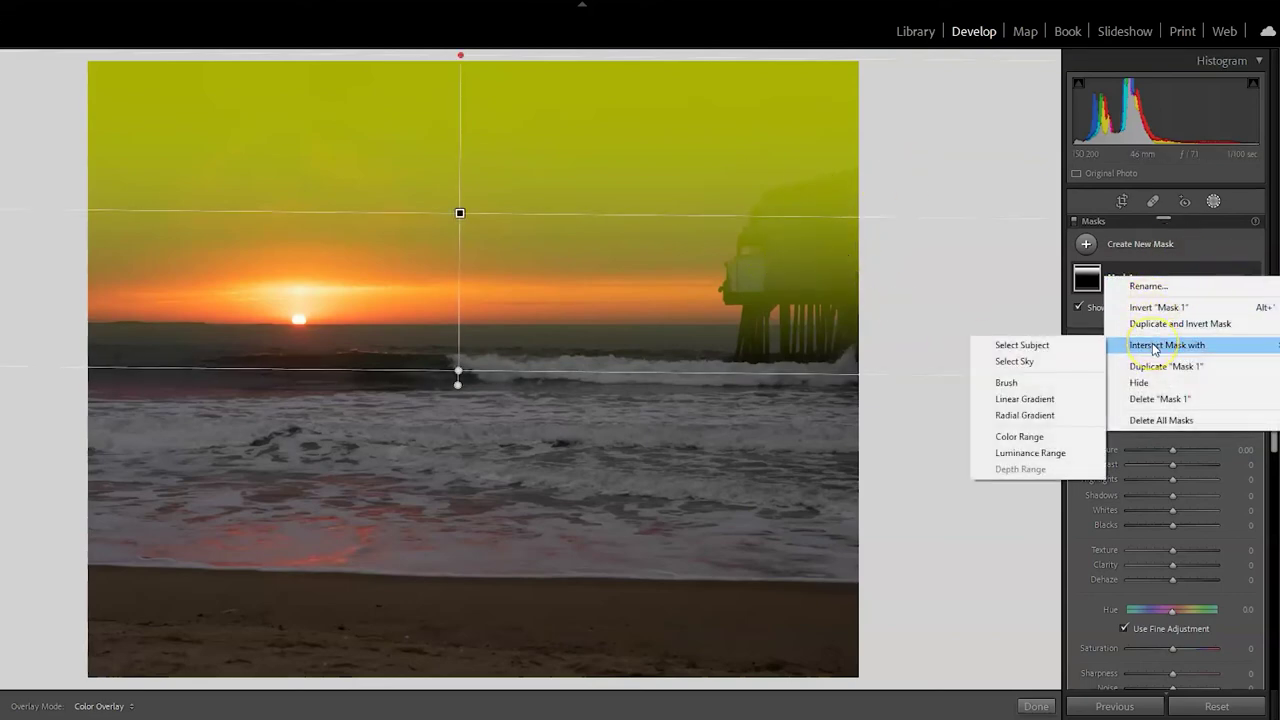
pyautogui.click(1024, 456)
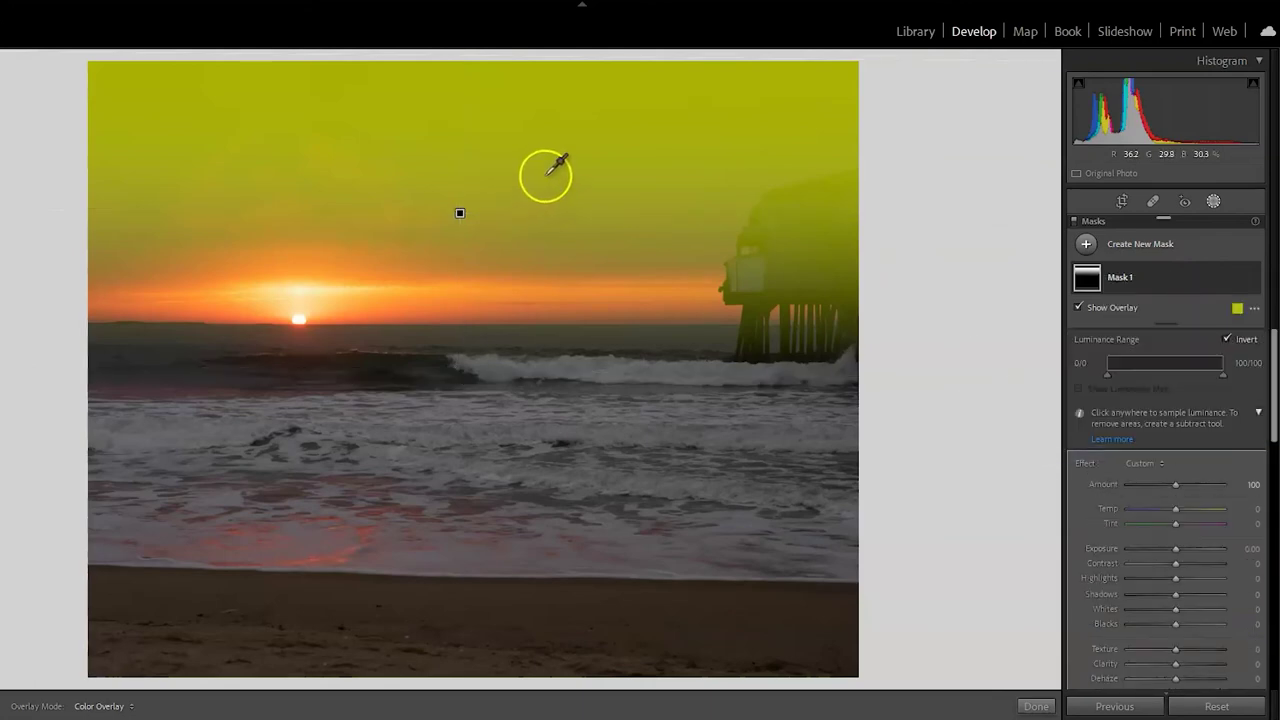
pyautogui.moveTo(586, 202); pyautogui.dragTo(586, 202)
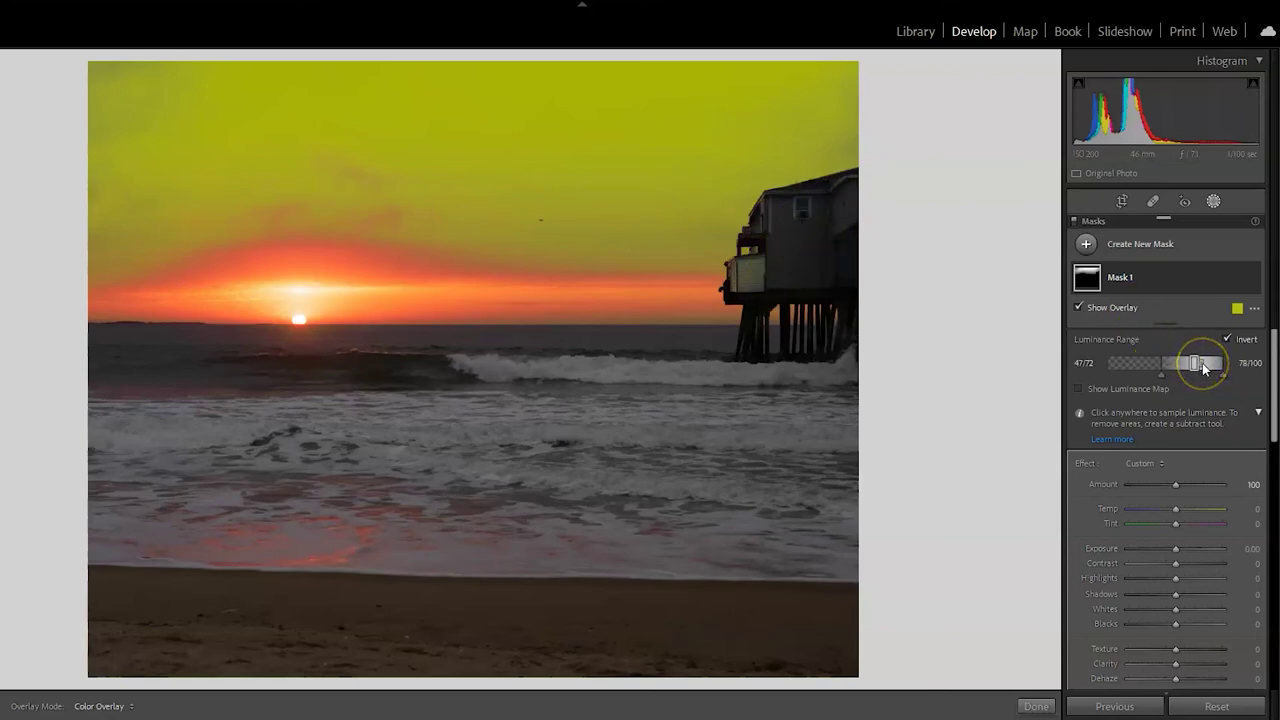
# Refine the mask's luminance range to 47/75 at the lower end and 100/100 at the upper end
pyautogui.moveTo(1205, 368); pyautogui.dragTo(1226, 372)
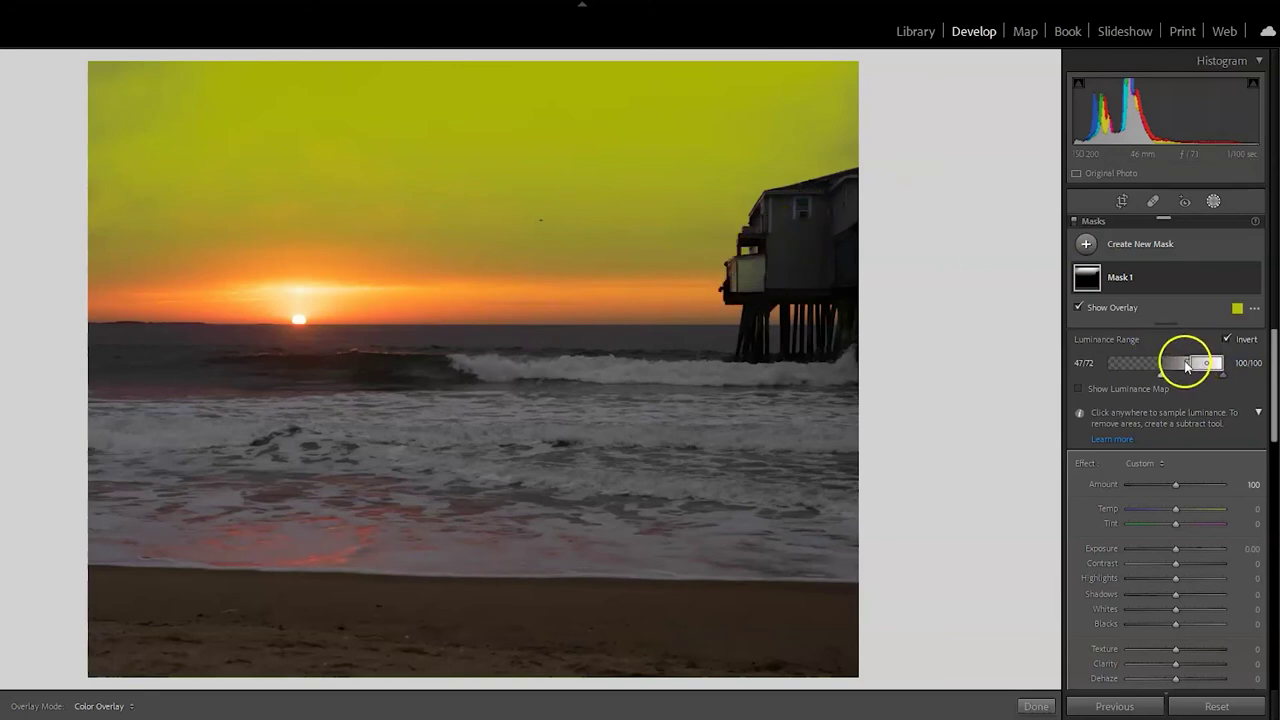
pyautogui.moveTo(1186, 367); pyautogui.dragTo(1161, 377)
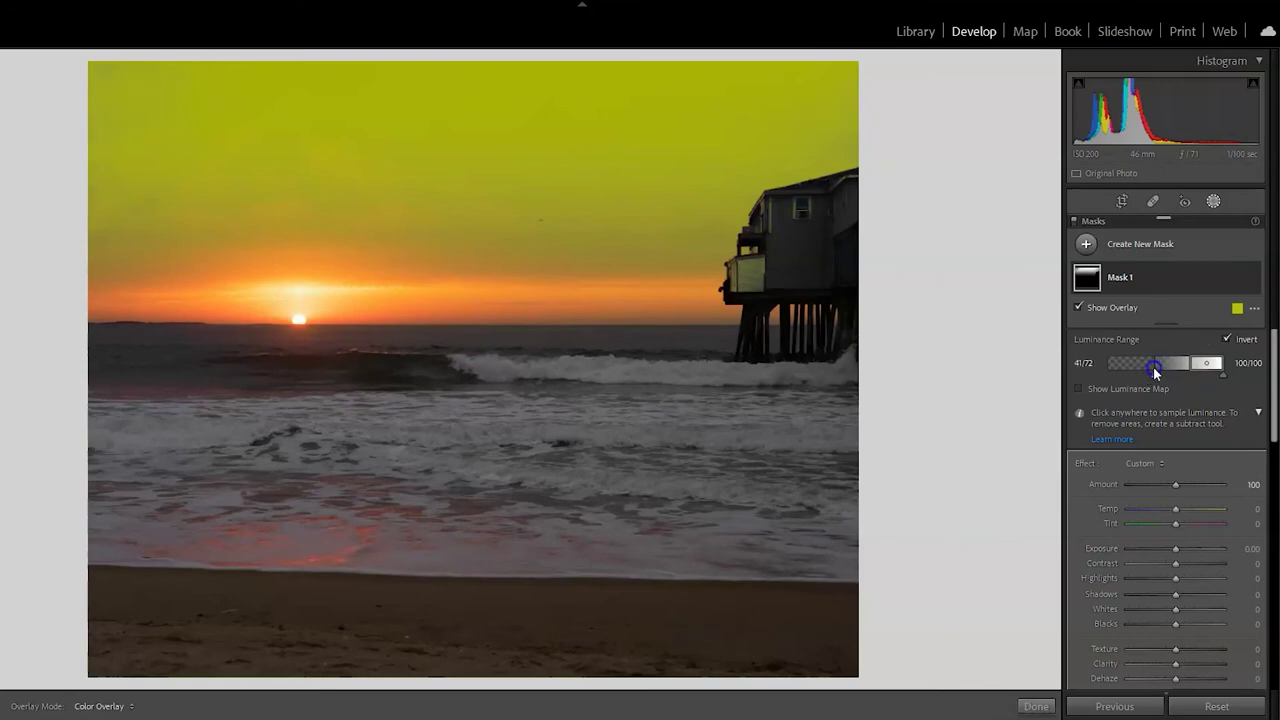
pyautogui.moveTo(1161, 370)
pyautogui.mouseDown()
pyautogui.moveTo(1176, 370)
pyautogui.moveTo(1164, 370)
pyautogui.mouseUp()
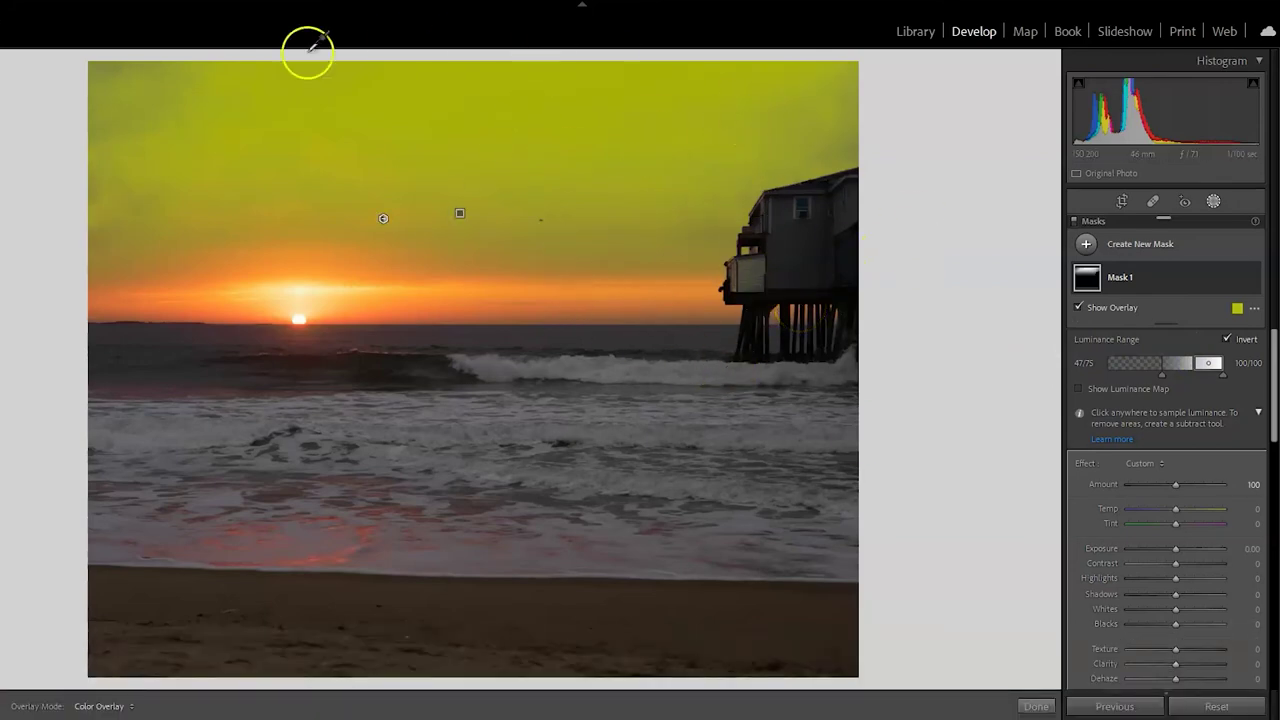
# Set the sky mask's Highlights to -25, Dehaze to 11 and Saturation to 30
pyautogui.scroll(-2, 1204, 490)
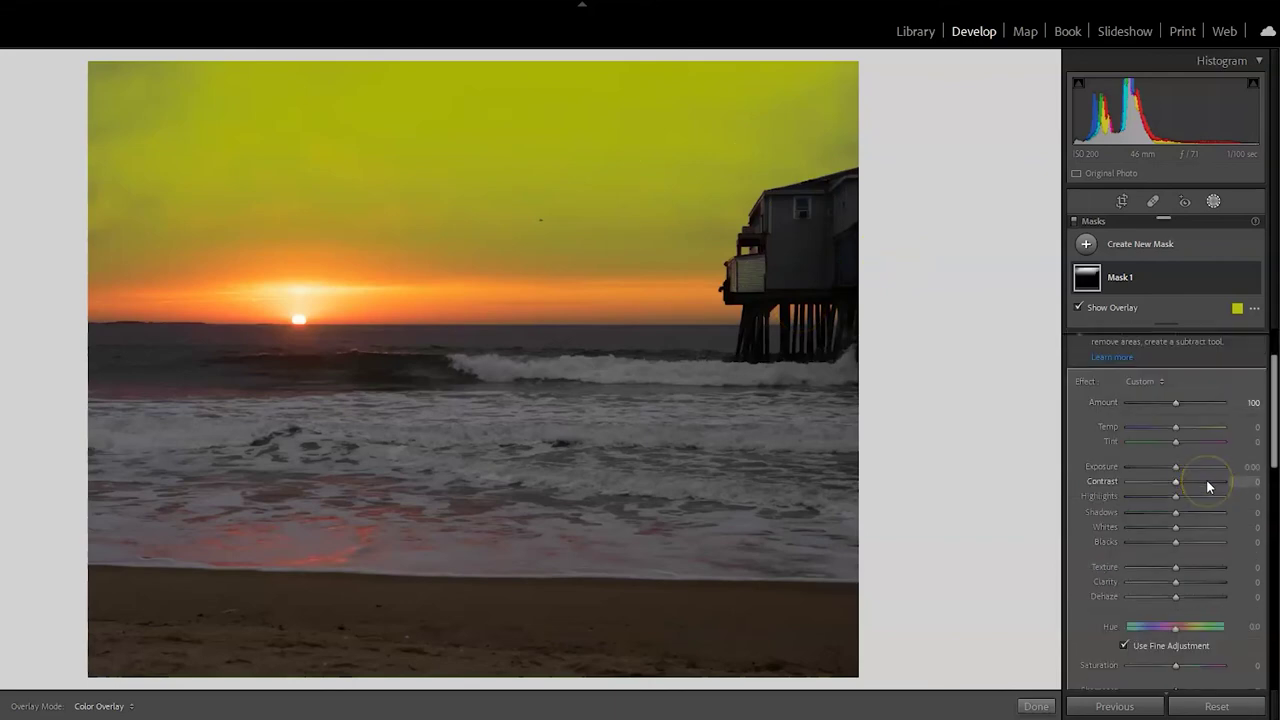
pyautogui.click(1174, 497)
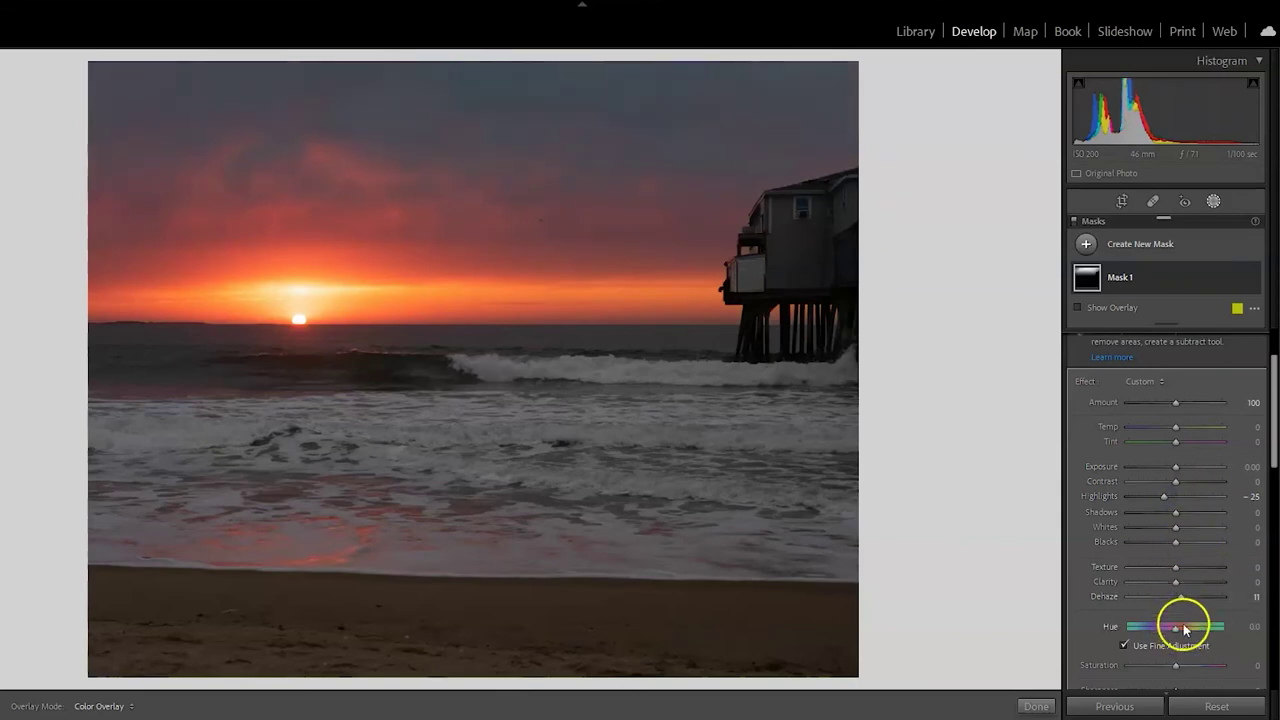
pyautogui.scroll(-2, 1180, 620)
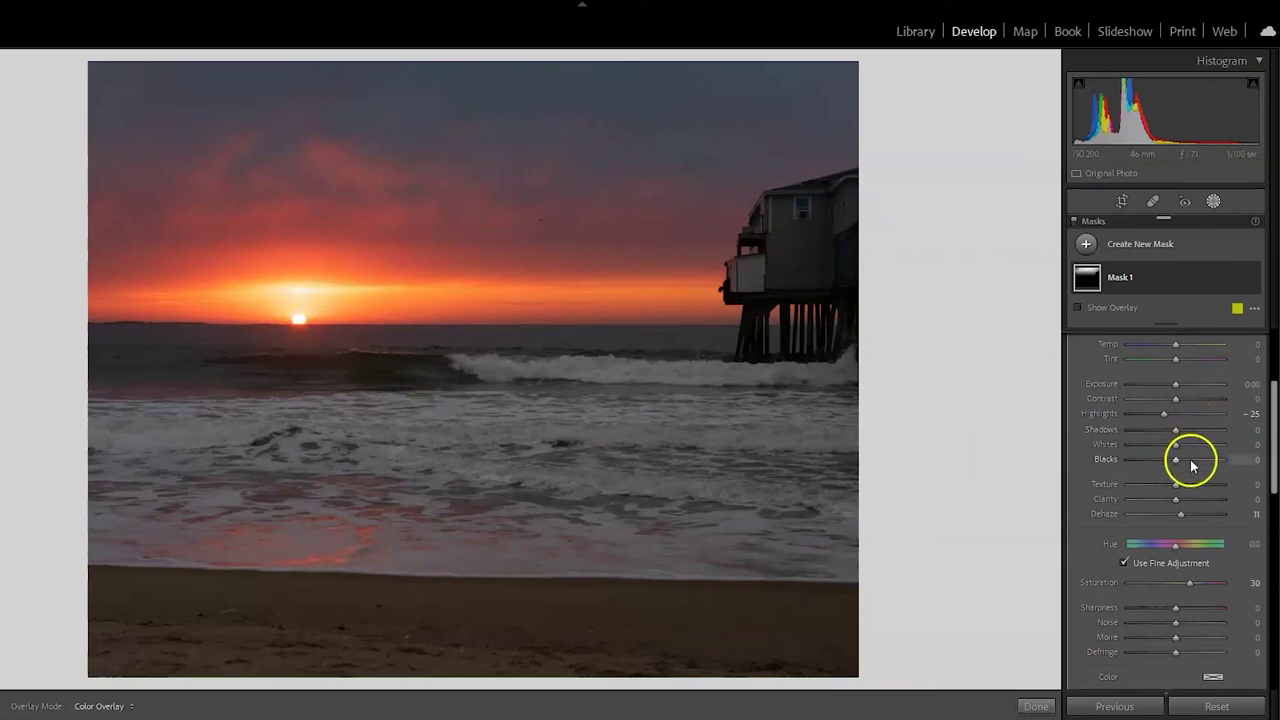
# Compare the sky with the mask hidden and shown, leaving the mask active
pyautogui.click(1253, 279)
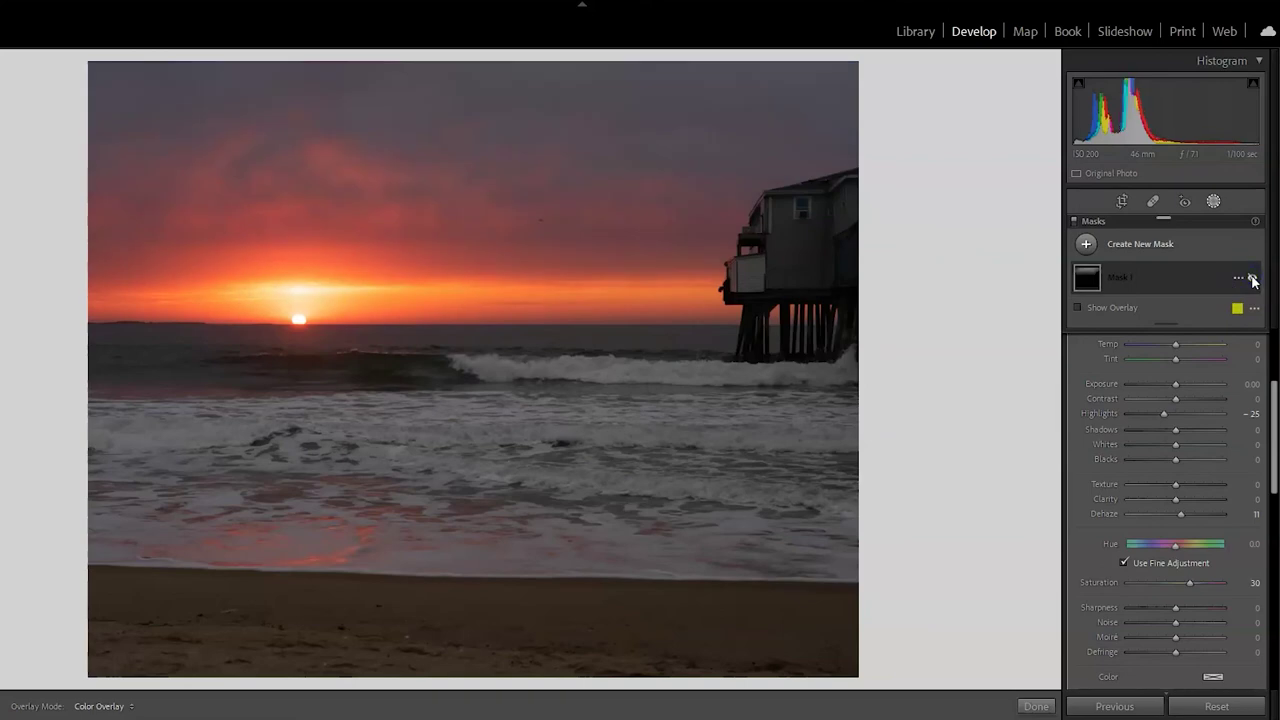
pyautogui.click(1253, 279)
pyautogui.click(1253, 279)
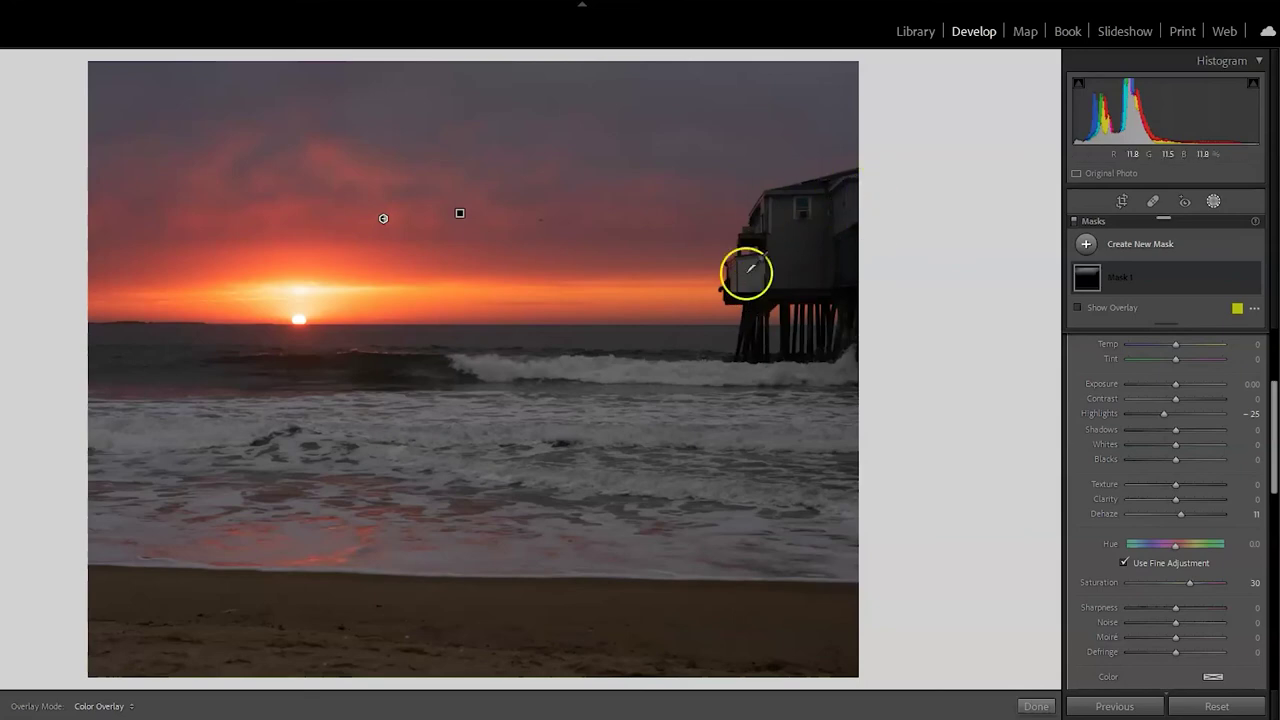
pyautogui.click(1254, 278)
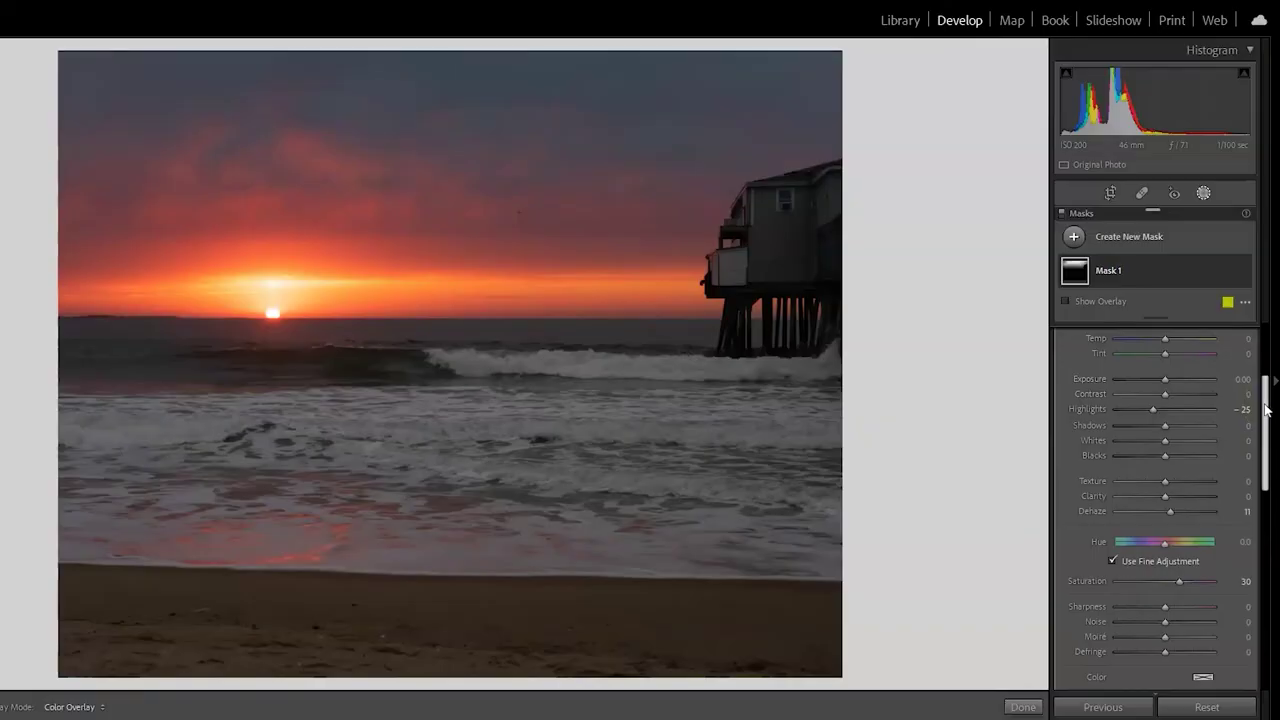
# Finish editing the sky mask and return to the global adjustments
pyautogui.moveTo(1268, 408)
pyautogui.mouseDown()
pyautogui.moveTo(1266, 423)
pyautogui.moveTo(1266, 386)
pyautogui.mouseUp()
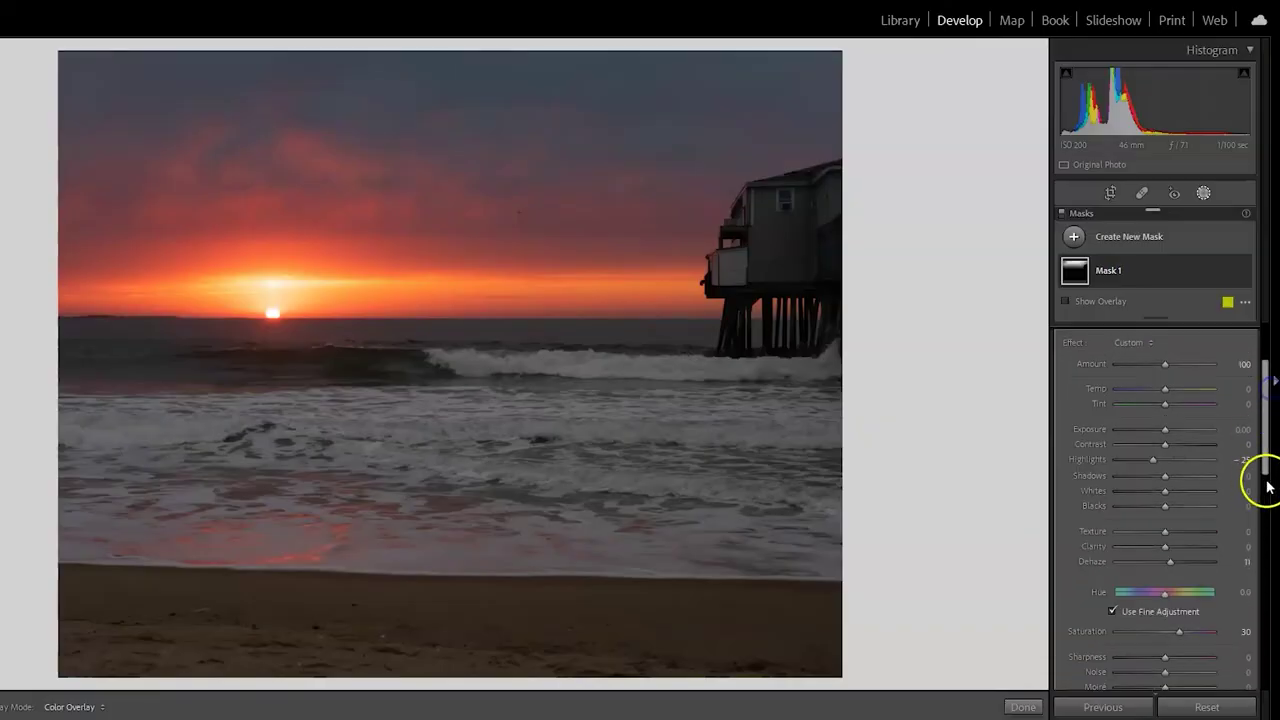
pyautogui.scroll(-2, 1180, 554)
pyautogui.click(1022, 706)
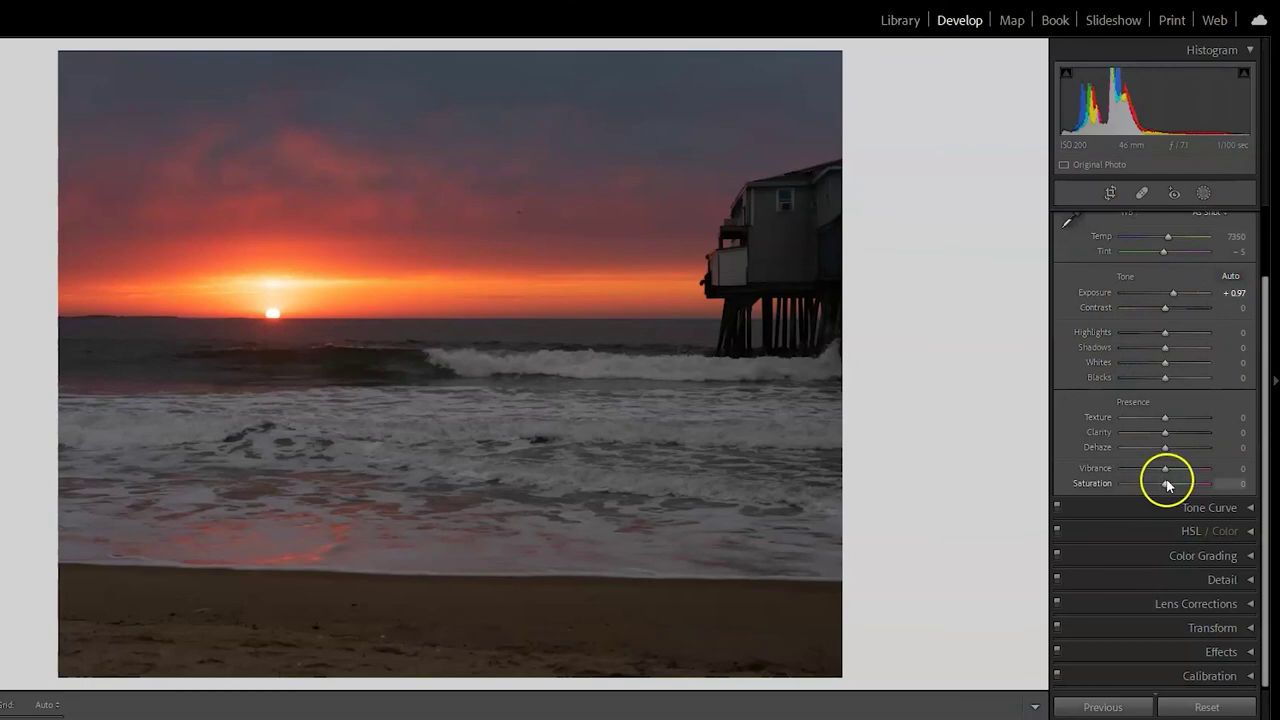
# Try the global Saturation at +100 and +4, and reset it
pyautogui.moveTo(1165, 485); pyautogui.dragTo(1209, 485)
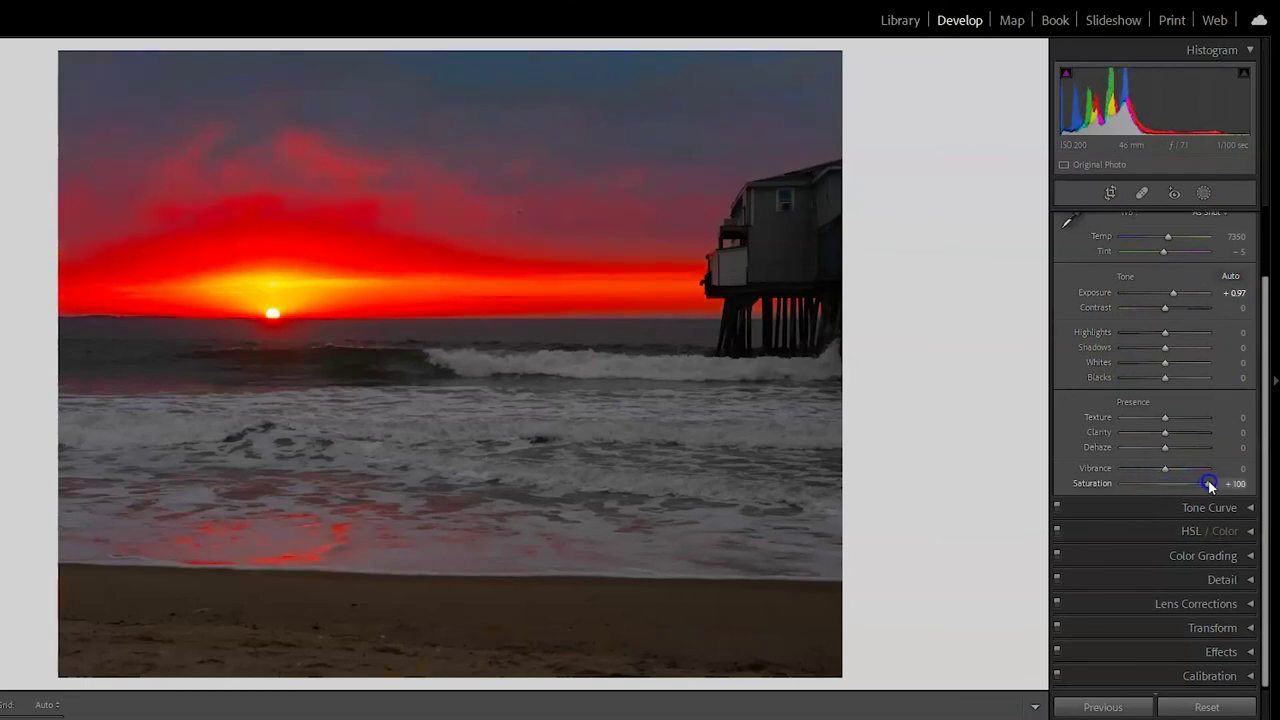
pyautogui.moveTo(1203, 485); pyautogui.dragTo(1167, 485)
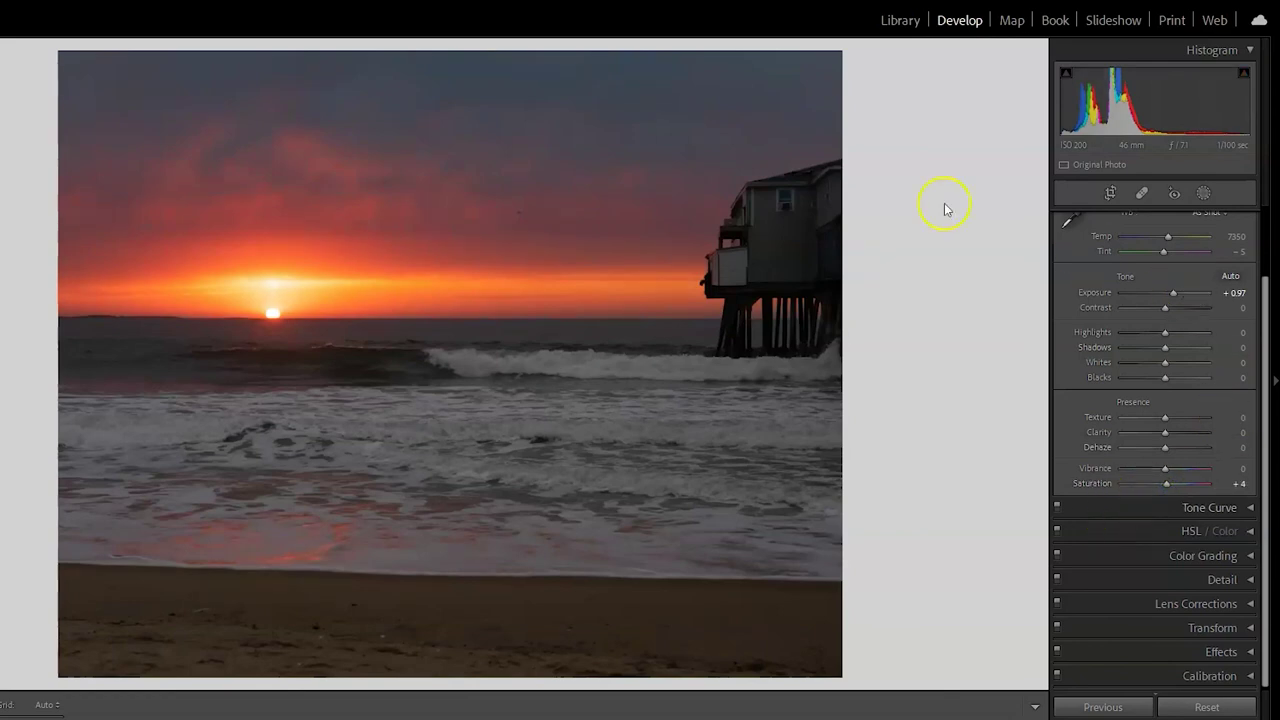
pyautogui.doubleClick(1090, 482)
# Set the Blue Primary Saturation to +74 in the Calibration settings
pyautogui.moveTo(1262, 374); pyautogui.dragTo(1267, 383)
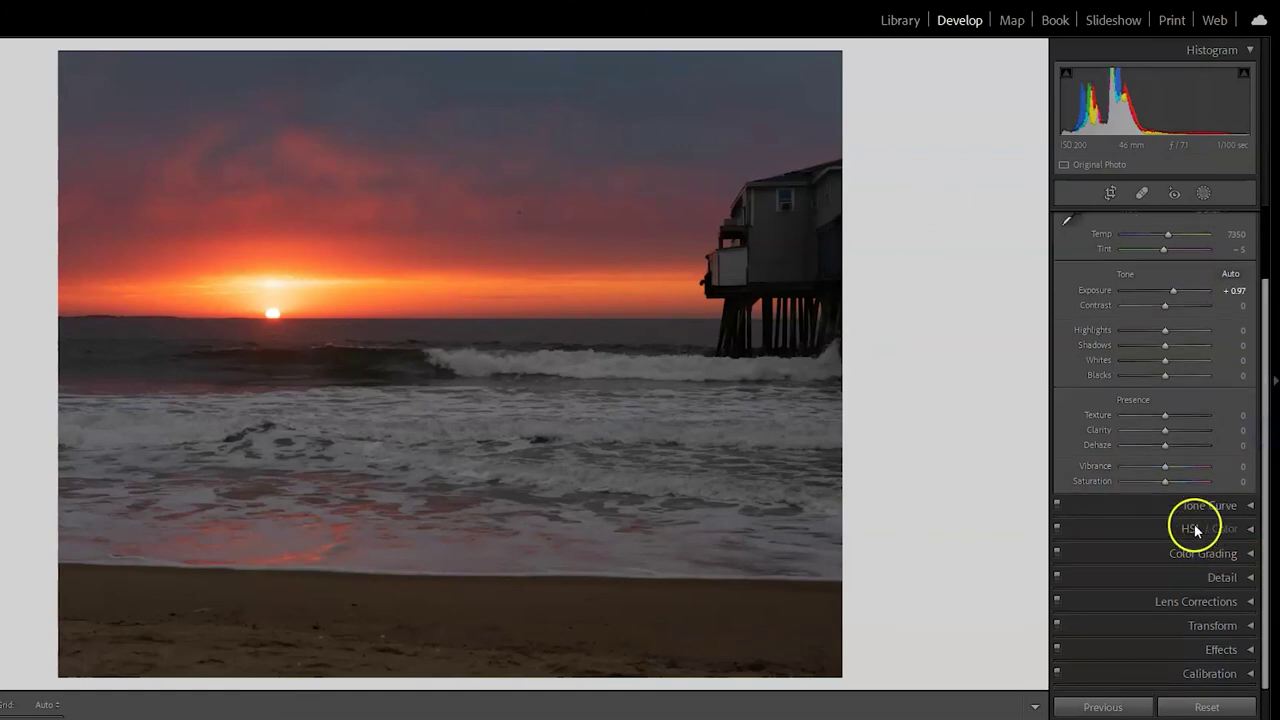
pyautogui.click(1248, 675)
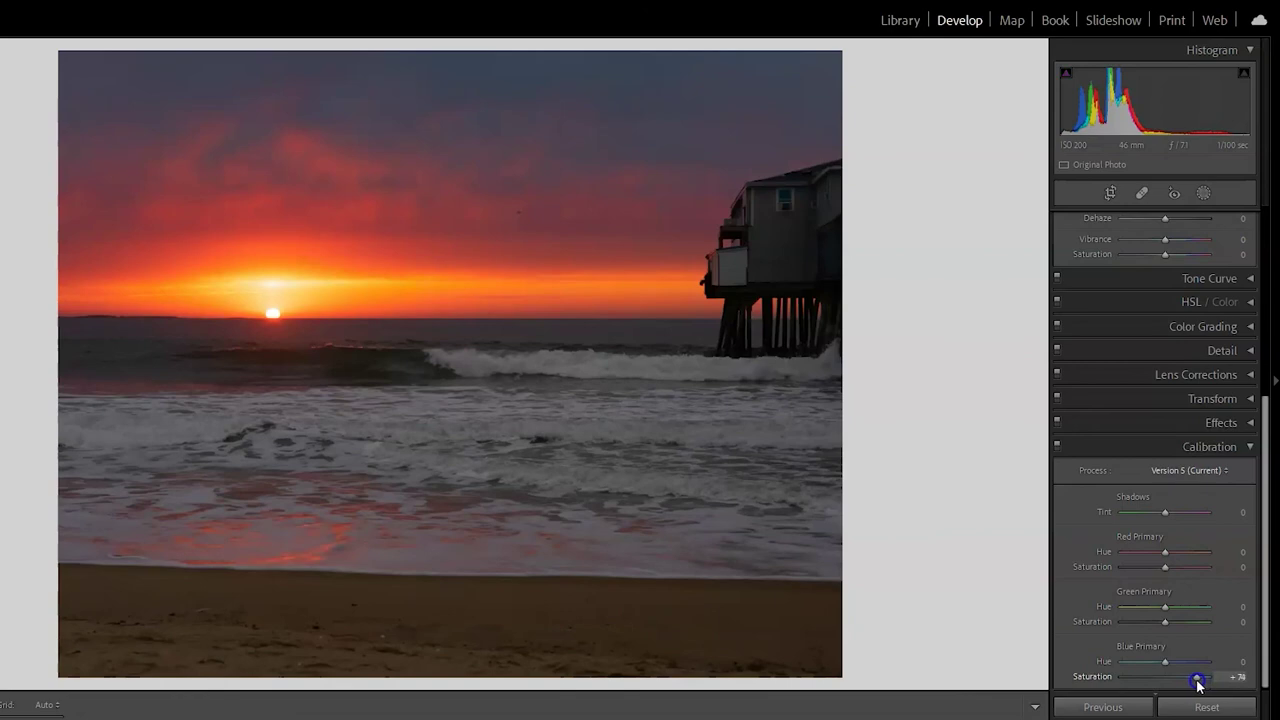
pyautogui.click(1202, 685)
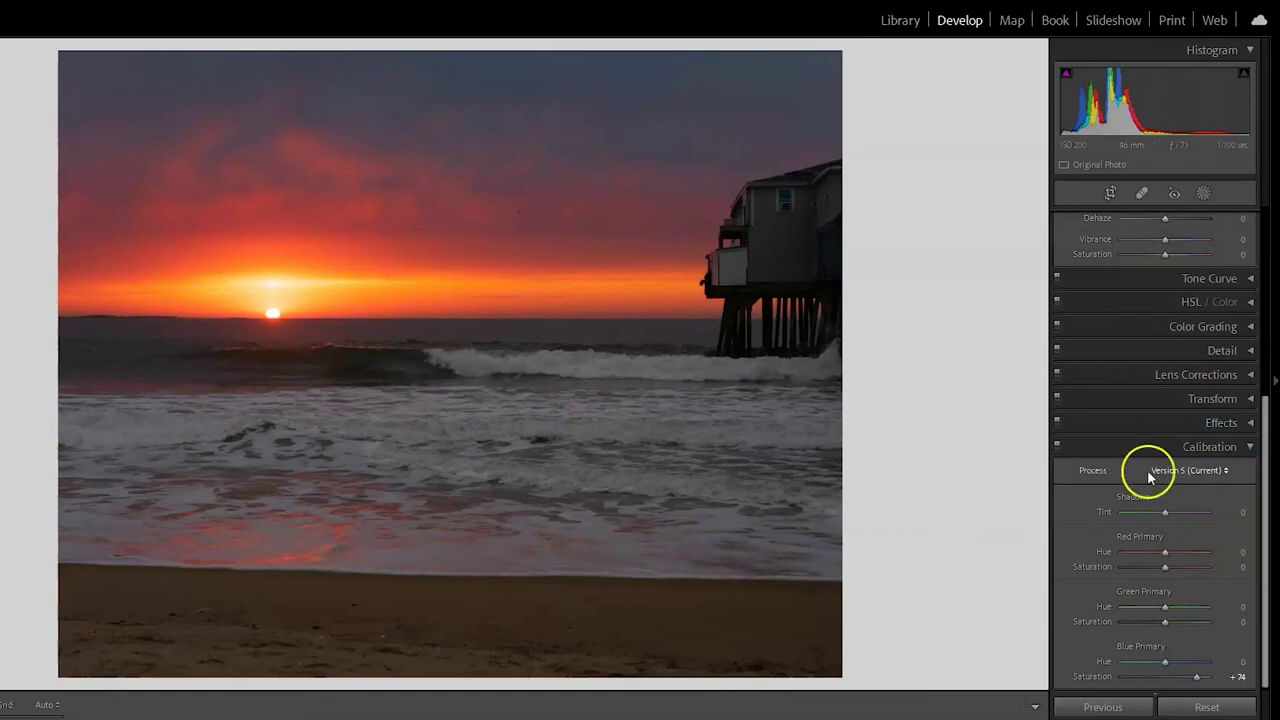
# Compare the photo with the Calibration adjustments switched off and on, and review the Basic settings against them
pyautogui.click(1057, 446)
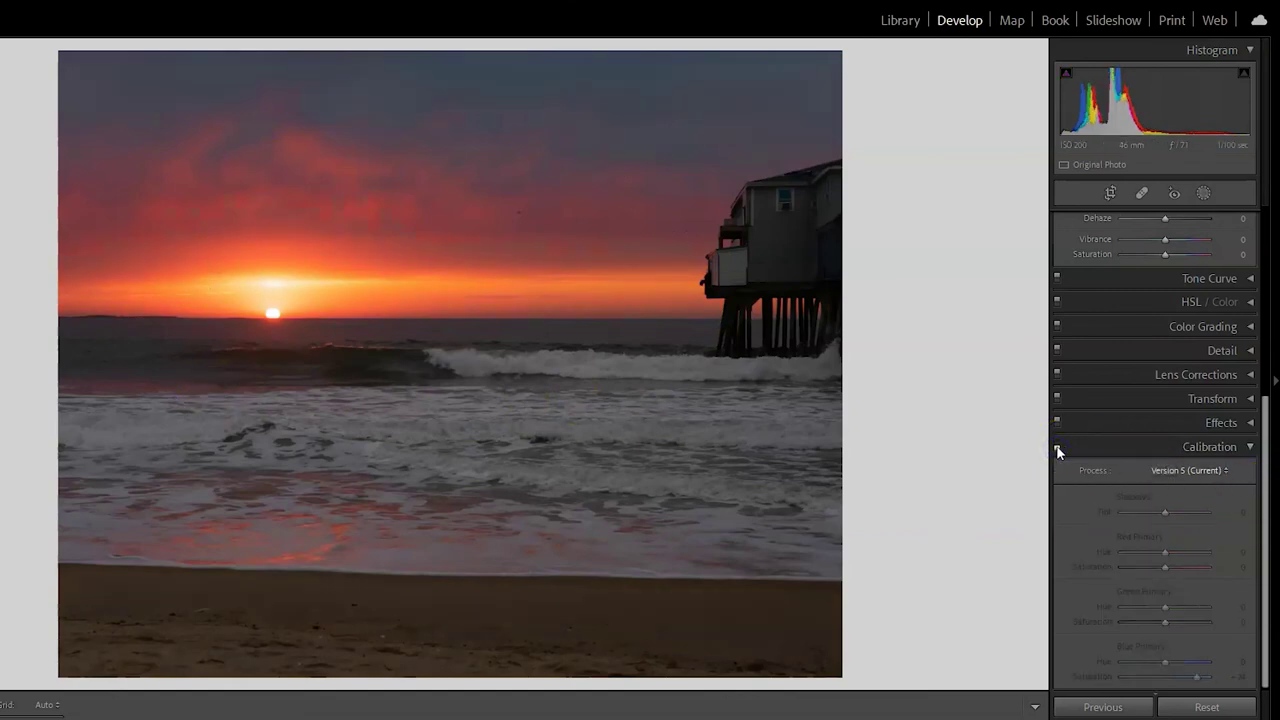
pyautogui.click(1057, 447)
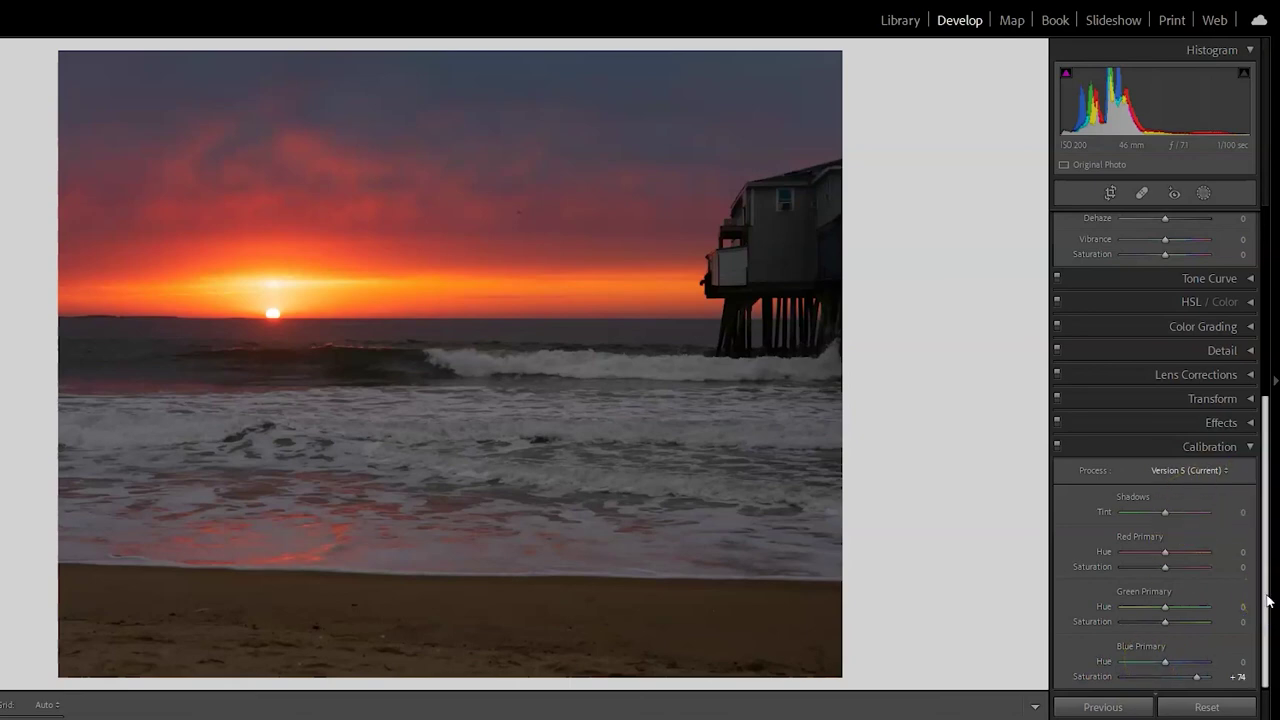
pyautogui.scroll(5, 1266, 594)
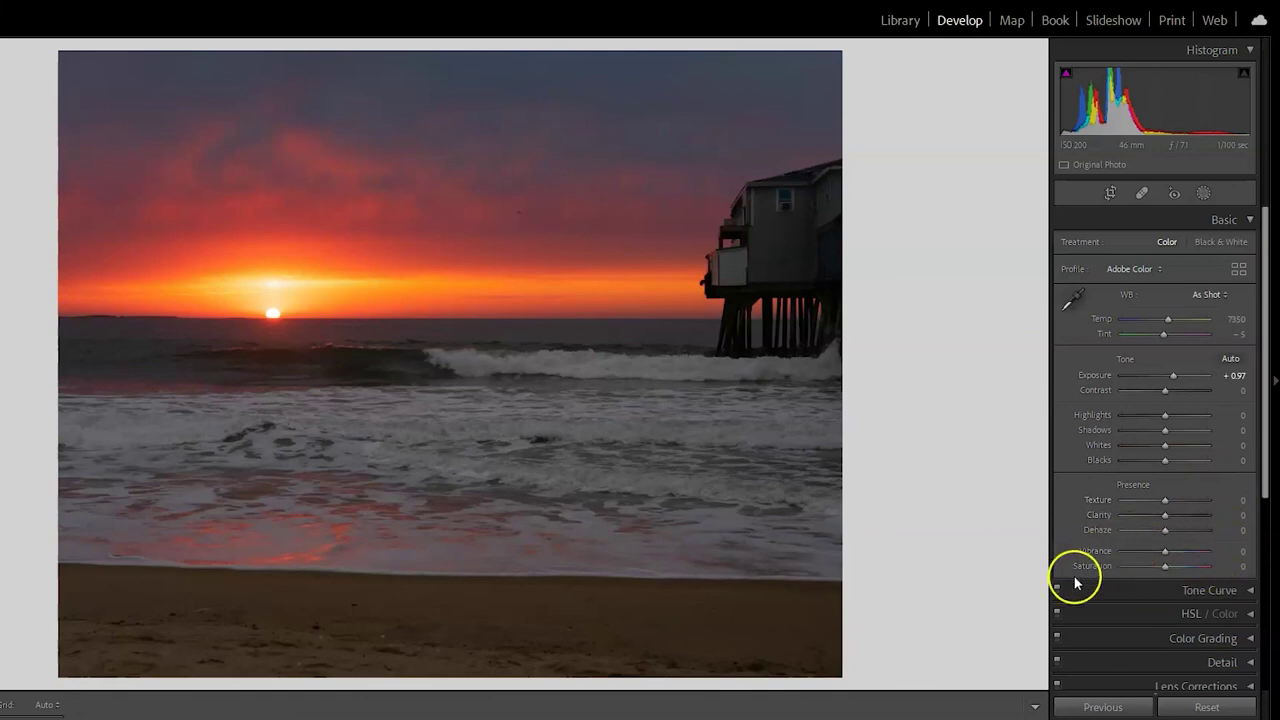
pyautogui.moveTo(1264, 466); pyautogui.dragTo(1267, 646)
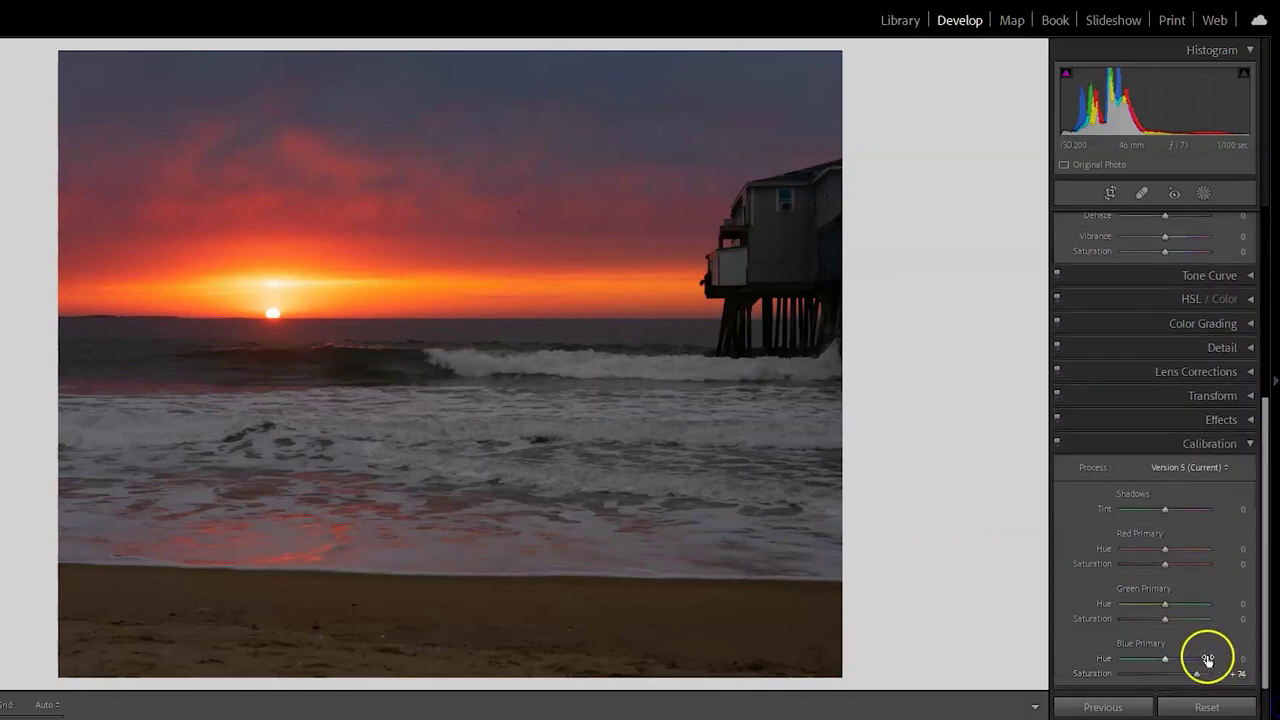